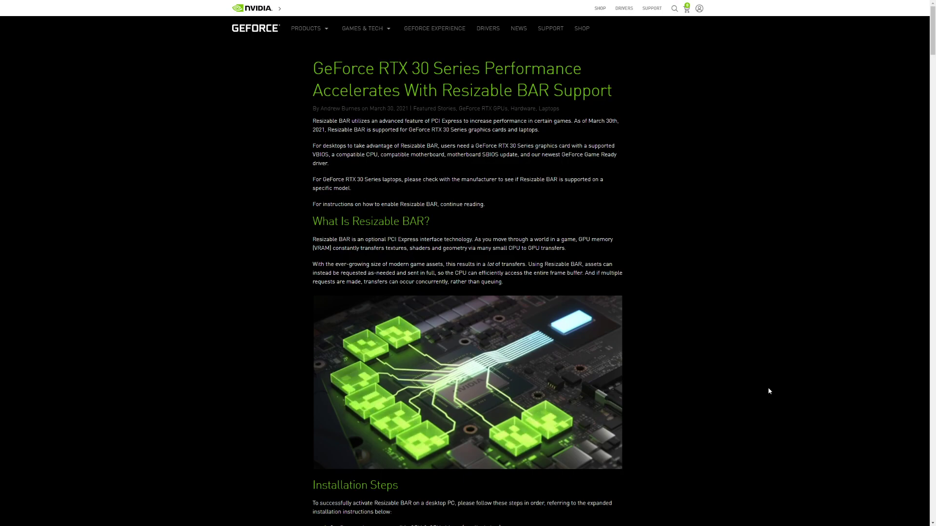
Scroll through the GeForce RTX 30 Resizable BAR article to review its requirements and steps
{"action": "scroll", "coordinate": [768, 389], "scroll_direction": "down", "scroll_amount": 4}
{"action": "scroll", "coordinate": [768, 390], "scroll_direction": "down", "scroll_amount": 2}
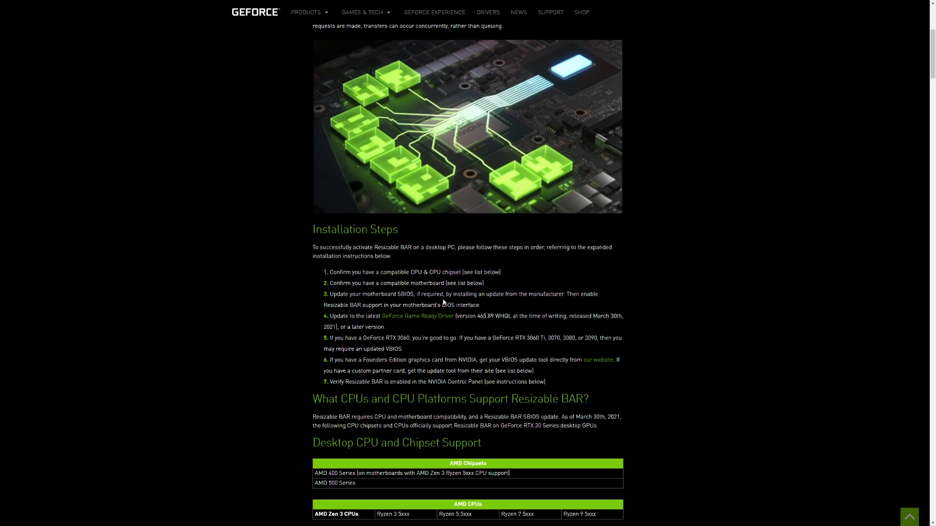
{"action": "scroll", "coordinate": [468, 273], "scroll_direction": "down", "scroll_amount": 2}
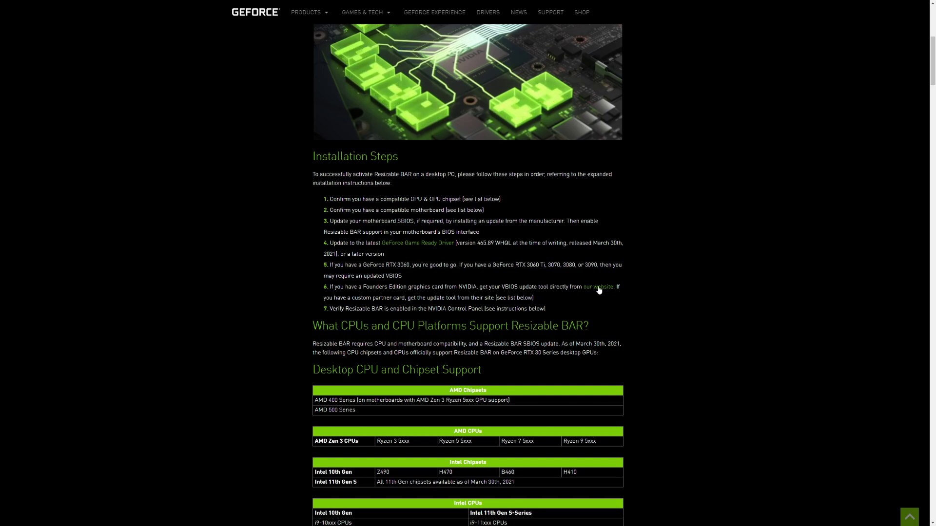
{"action": "scroll", "coordinate": [603, 293], "scroll_direction": "down", "scroll_amount": 9}
{"action": "scroll", "coordinate": [637, 305], "scroll_direction": "down", "scroll_amount": 14}
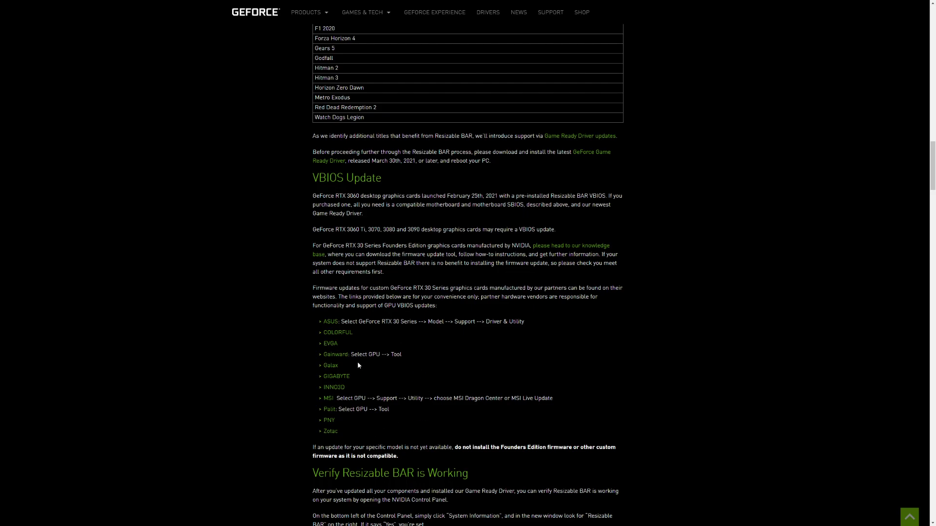
{"action": "scroll", "coordinate": [618, 396], "scroll_direction": "up", "scroll_amount": 20}
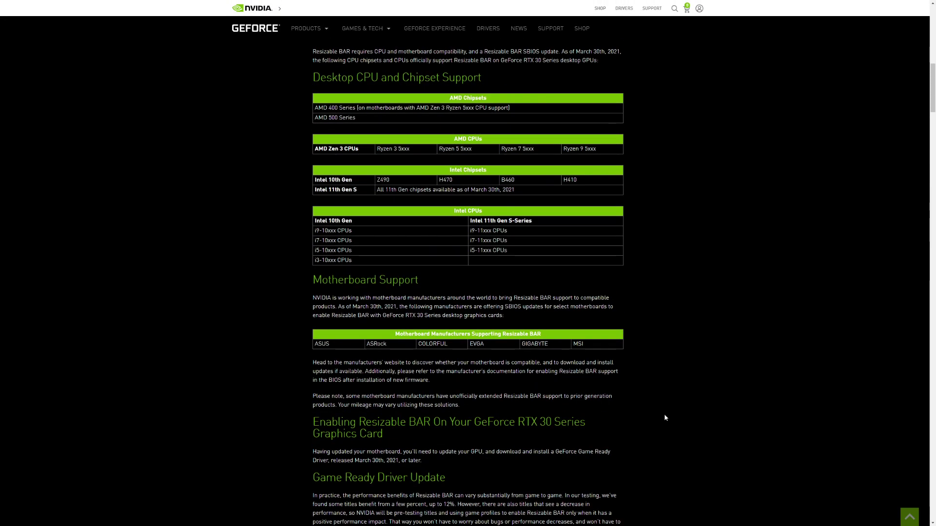
{"action": "scroll", "coordinate": [678, 412], "scroll_direction": "up", "scroll_amount": 6}
{"action": "scroll", "coordinate": [692, 390], "scroll_direction": "down", "scroll_amount": 2}
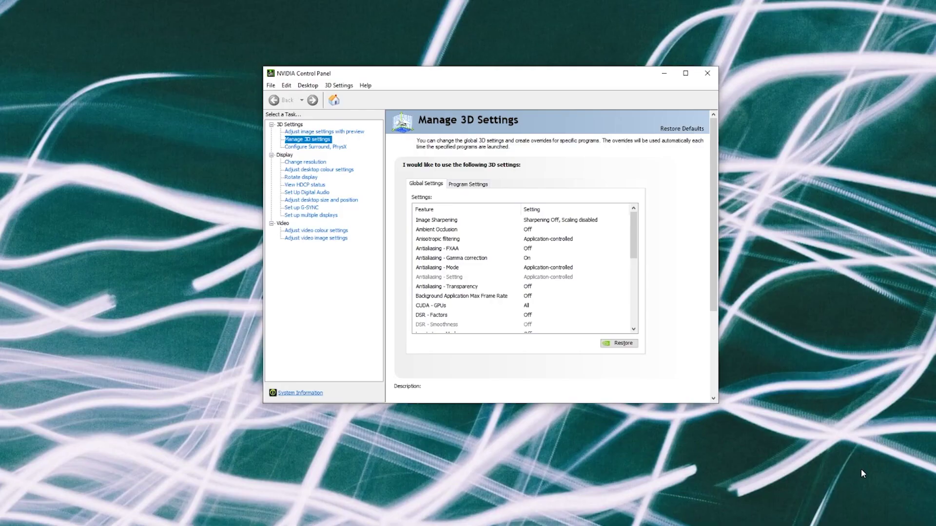
Open System Information from the NVIDIA Control Panel's Help menu
{"action": "left_click", "coordinate": [364, 86]}
{"action": "left_click", "coordinate": [398, 121]}
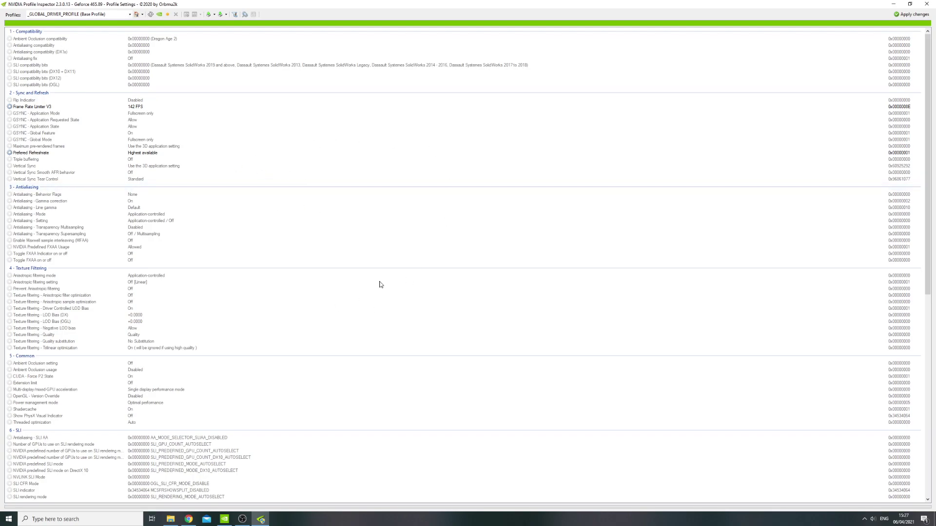
Show unknown settings, then search 'sq' and load the Squadron 42 - Star Citizen profile
{"action": "left_click", "coordinate": [245, 15]}
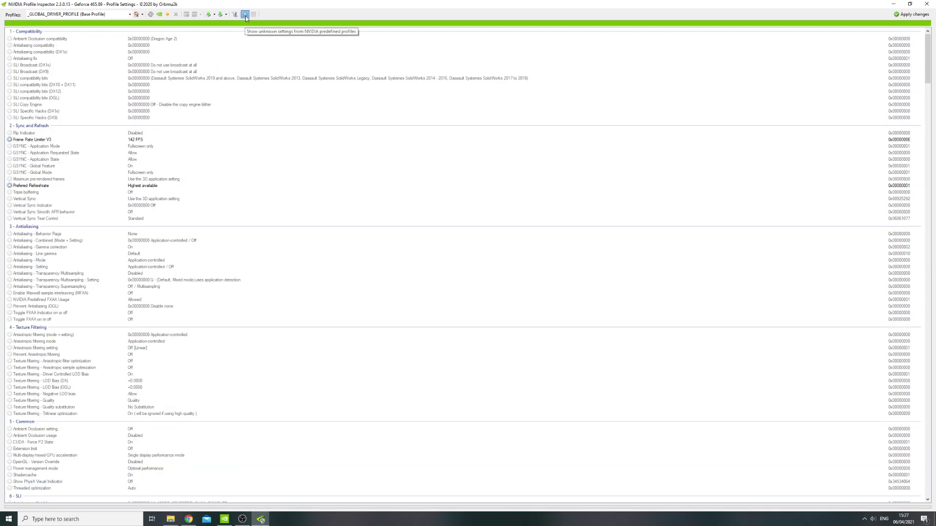
{"action": "left_click", "coordinate": [108, 14]}
{"action": "type", "text": "sq"}
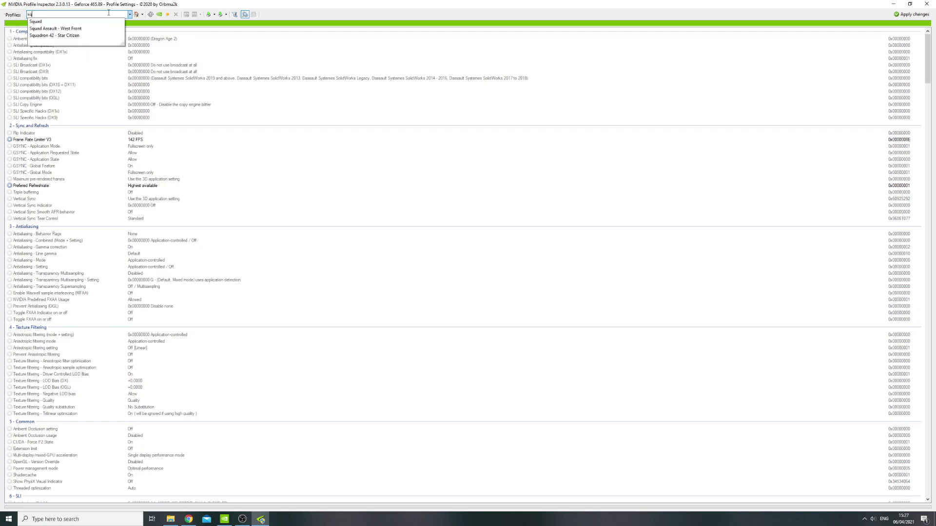
{"action": "left_click", "coordinate": [65, 37]}
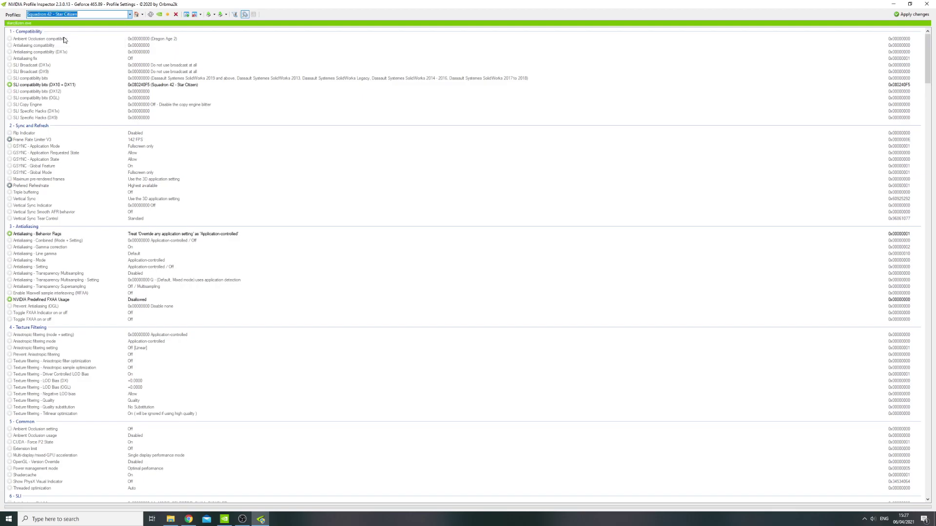
In the Unknown section, set 0x000F00BA and 0x000F00BB to 0x00000001
{"action": "left_click", "coordinate": [261, 242]}
{"action": "scroll", "coordinate": [482, 265], "scroll_direction": "down", "scroll_amount": 5}
{"action": "scroll", "coordinate": [482, 265], "scroll_direction": "down", "scroll_amount": 20}
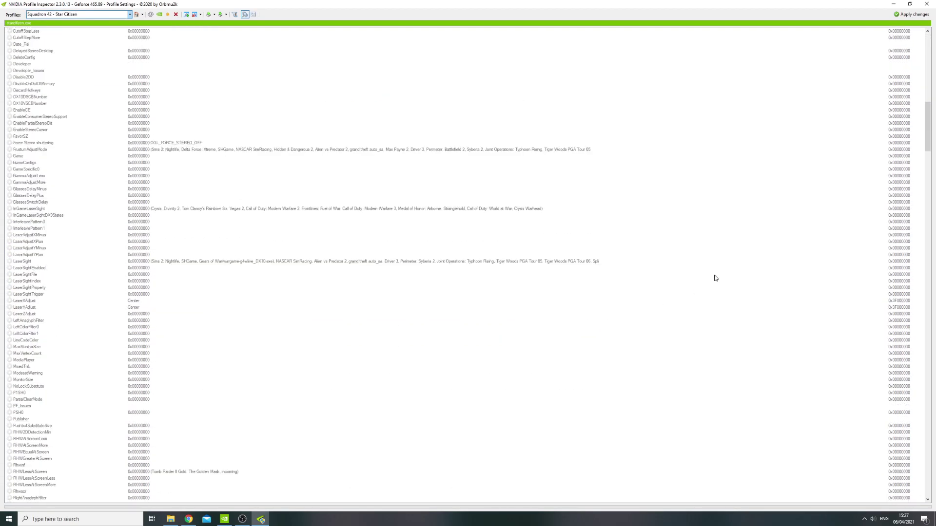
{"action": "scroll", "coordinate": [557, 290], "scroll_direction": "down", "scroll_amount": 20}
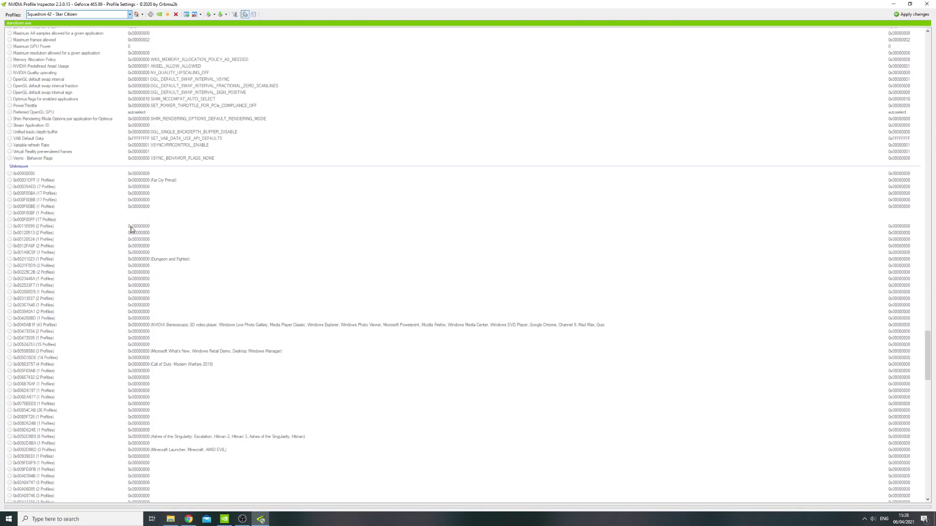
{"action": "left_click", "coordinate": [154, 196]}
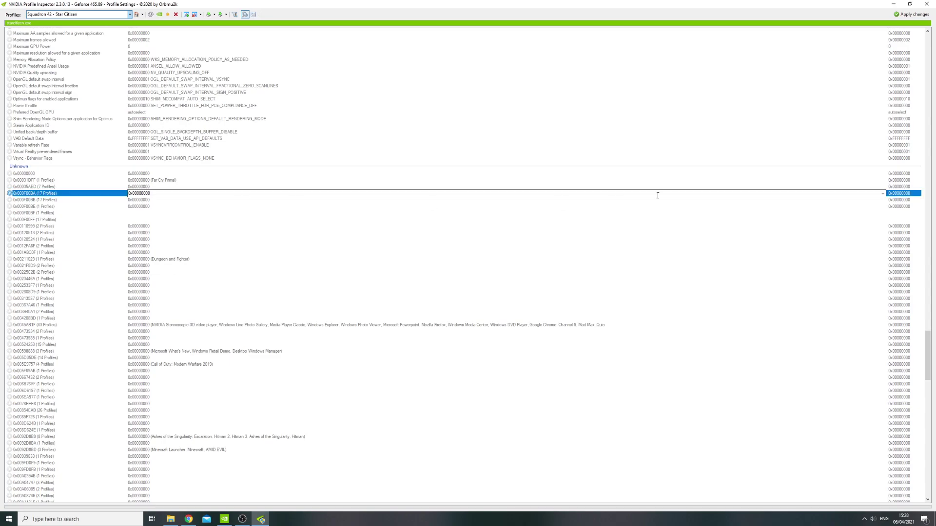
{"action": "left_click", "coordinate": [883, 193]}
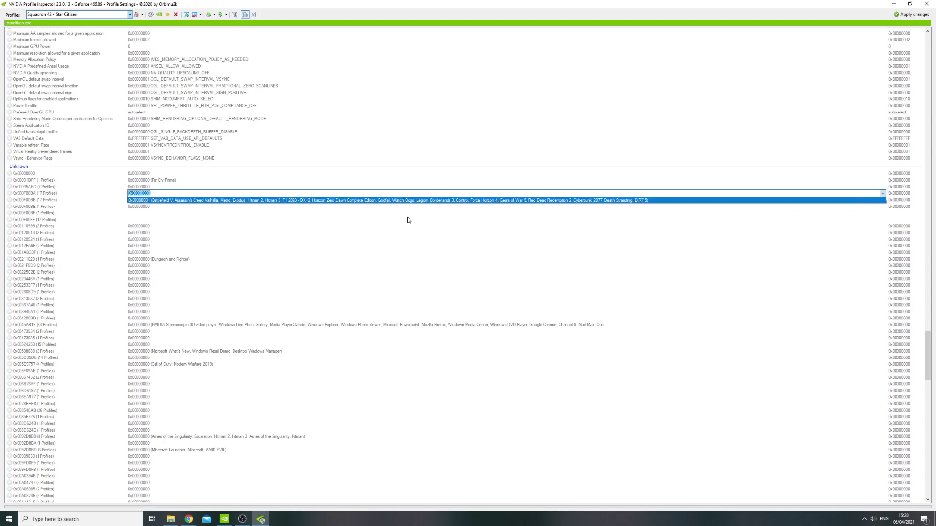
{"action": "left_click", "coordinate": [318, 201]}
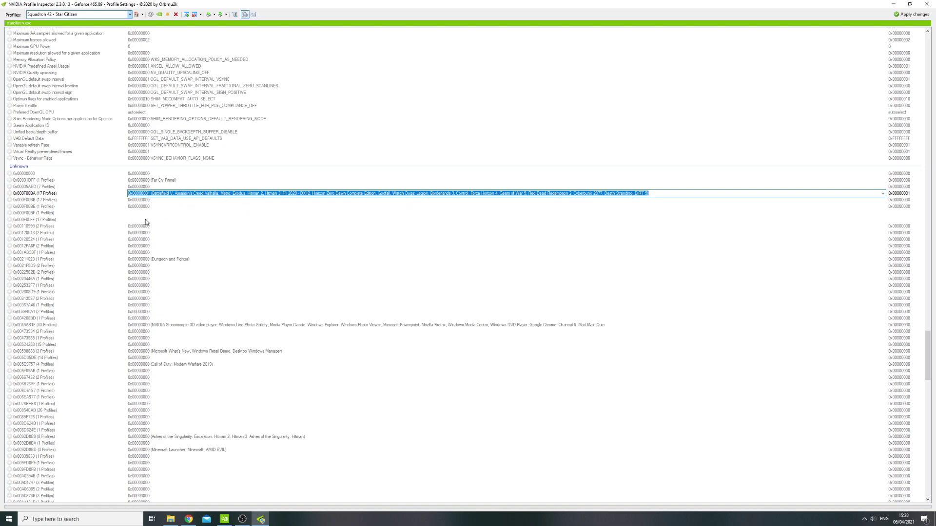
{"action": "left_click", "coordinate": [149, 201]}
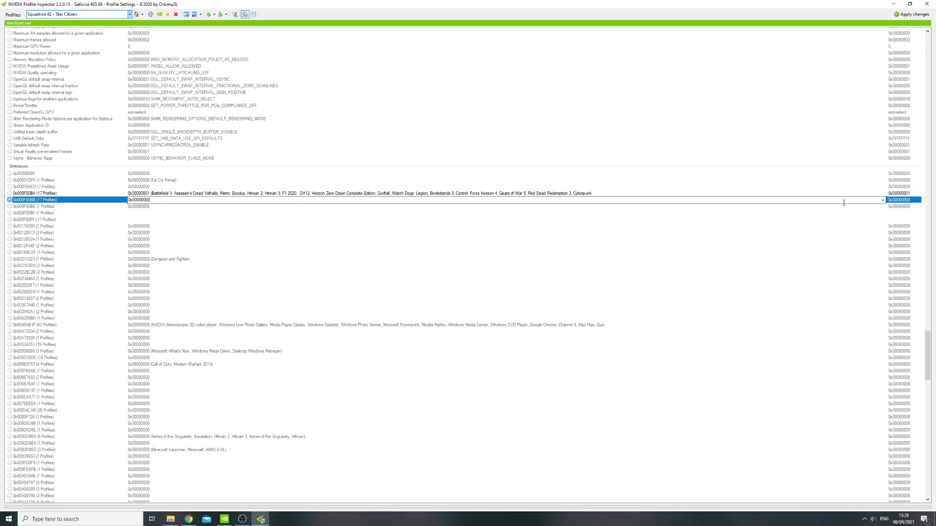
{"action": "left_click", "coordinate": [883, 199]}
{"action": "left_click", "coordinate": [212, 207]}
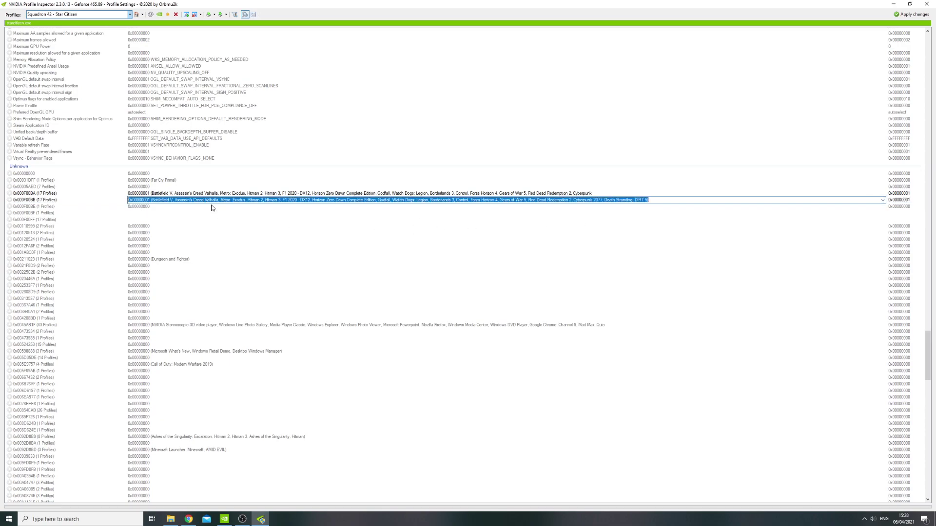
Select the required 0x000F00FF value in the Reddit force-enable instructions
{"action": "left_click", "coordinate": [138, 219]}
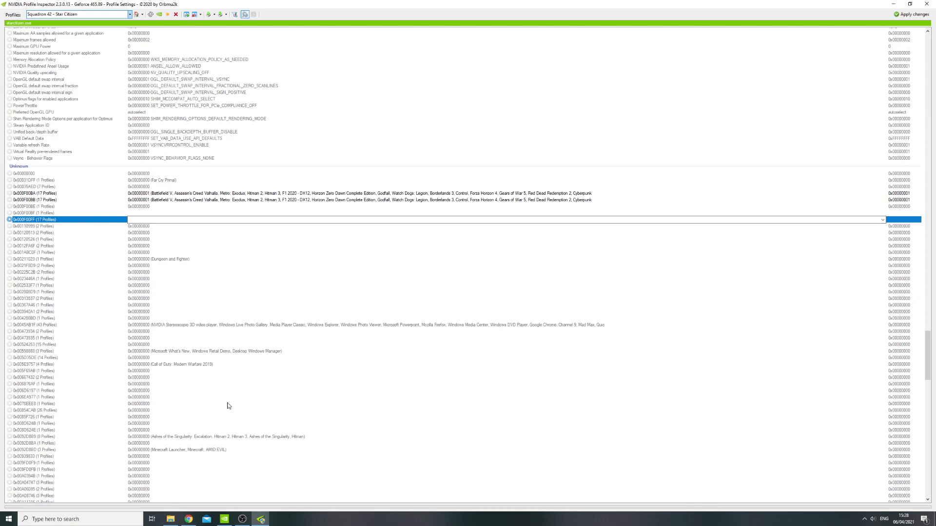
{"action": "left_click", "coordinate": [190, 520]}
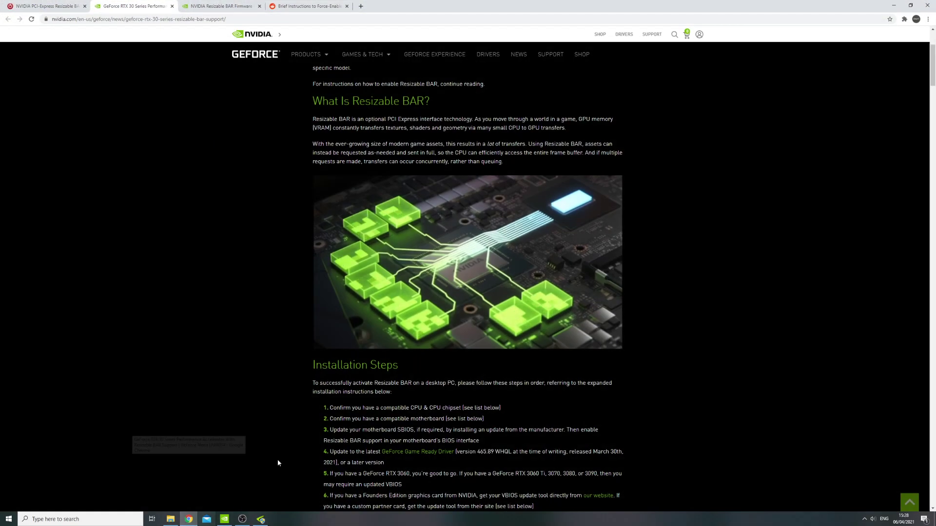
{"action": "left_click", "coordinate": [287, 7]}
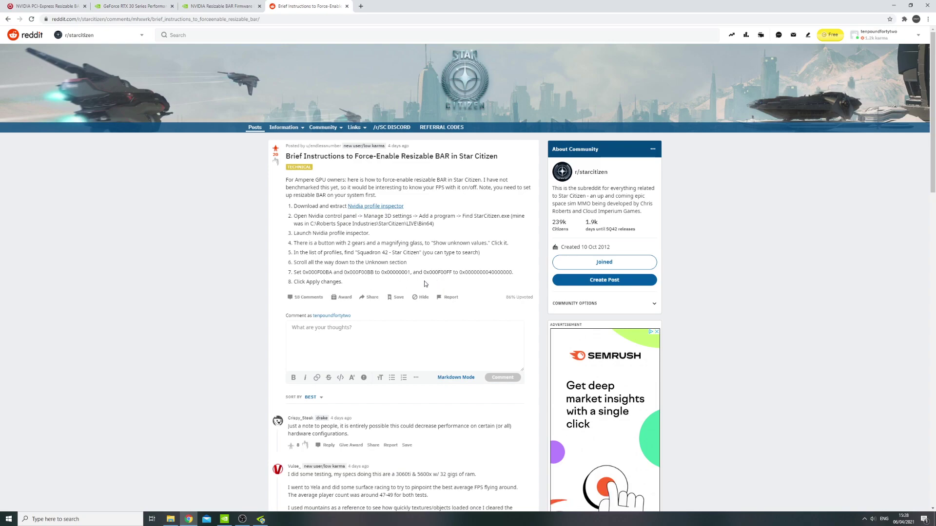
{"action": "left_click_drag", "start_coordinate": [513, 272], "coordinate": [490, 274]}
{"action": "key", "text": "ctrl+c"}
{"action": "key", "text": "alt+Tab"}
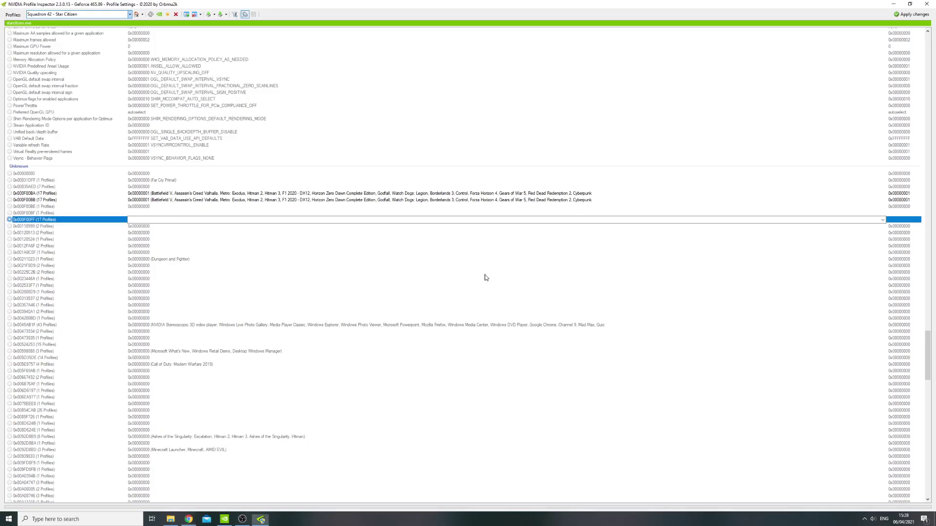
{"action": "left_click", "coordinate": [154, 220]}
{"action": "key", "text": "ctrl+v"}
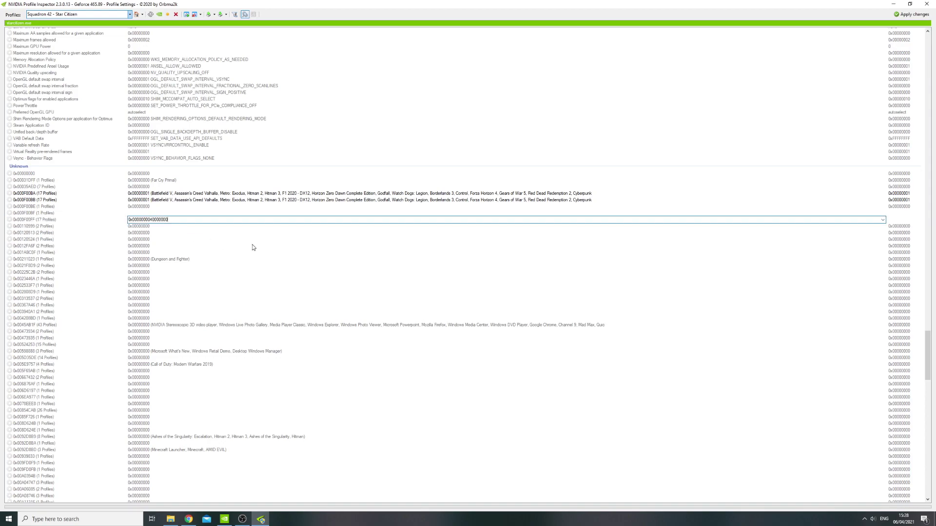
{"action": "key", "text": "Return"}
{"action": "left_click", "coordinate": [270, 220]}
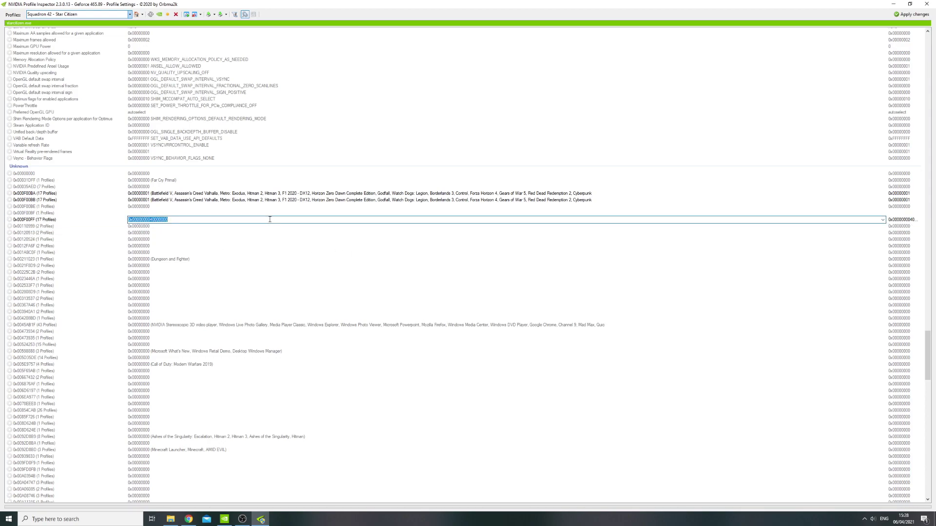
{"action": "key", "text": "Escape"}
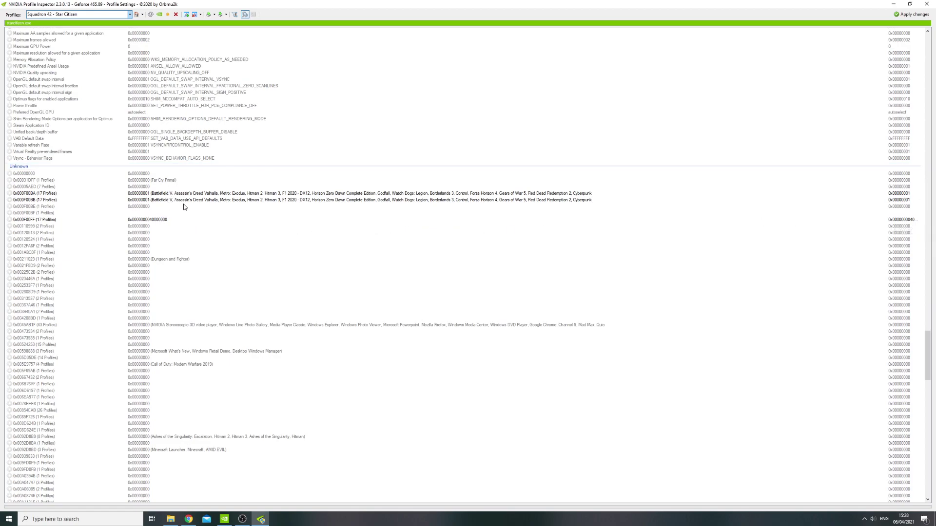
Apply the changes and scroll down to check the Unknown section values
{"action": "left_click", "coordinate": [916, 15]}
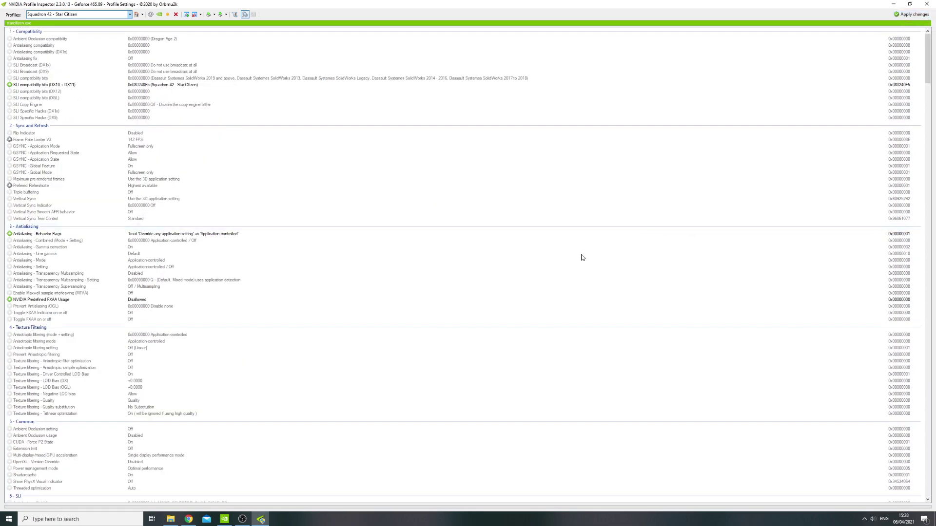
{"action": "left_click_drag", "start_coordinate": [931, 76], "coordinate": [933, 371]}
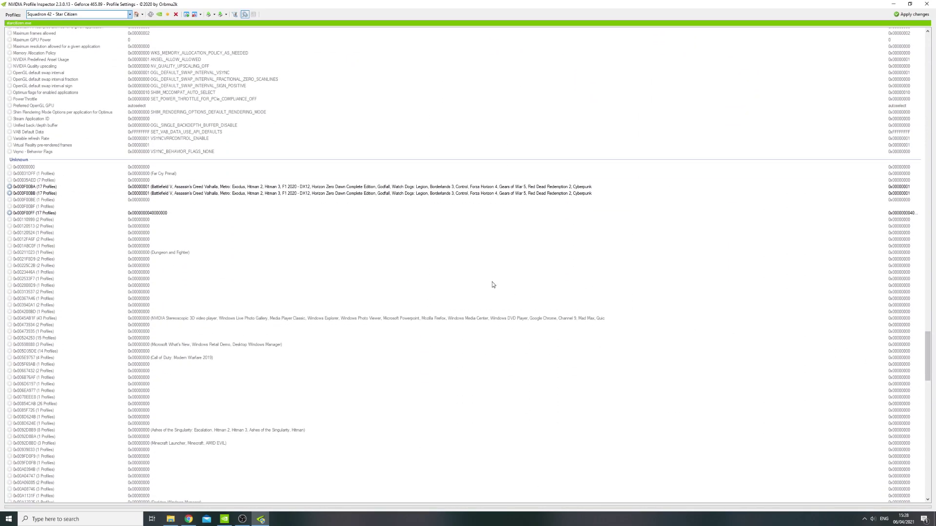